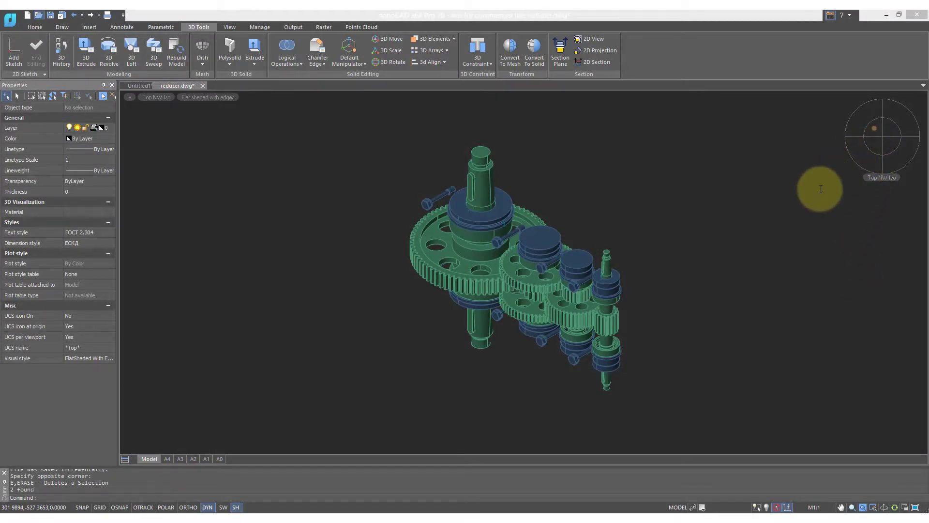
Step: Cancel the pending command and view the reducer from Top, zoomed out three notches
key(Escape)
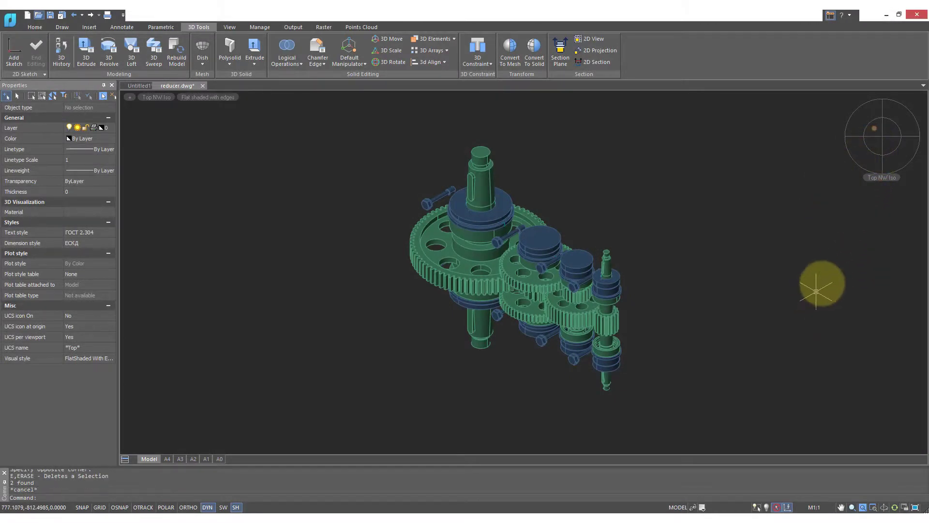
click(882, 136)
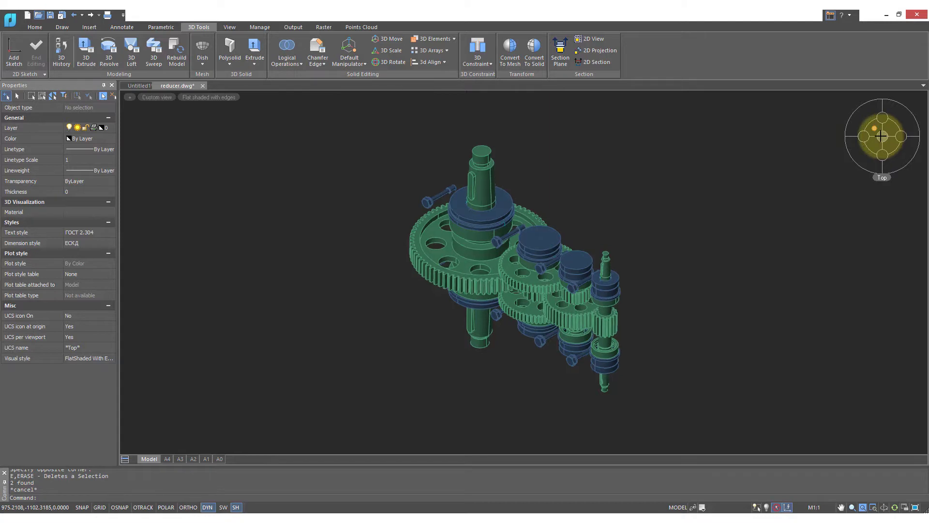
mouse_move(466, 265)
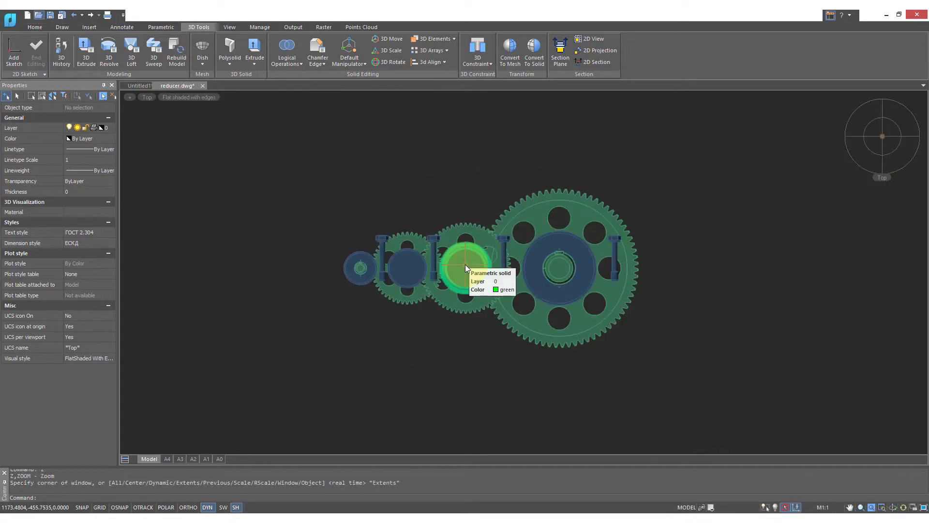
scroll(465, 266, down, 2)
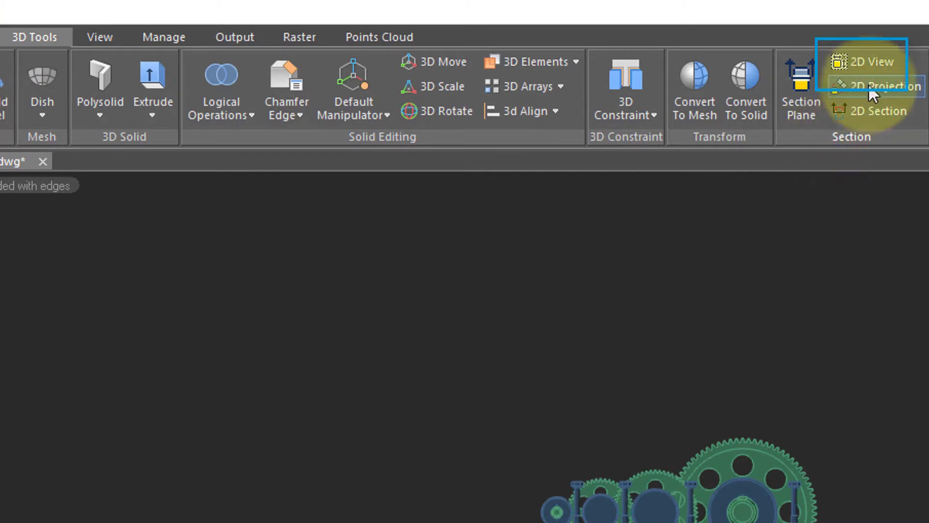
Step: Launch 2D View to generate projected views of the reducer model
click(873, 62)
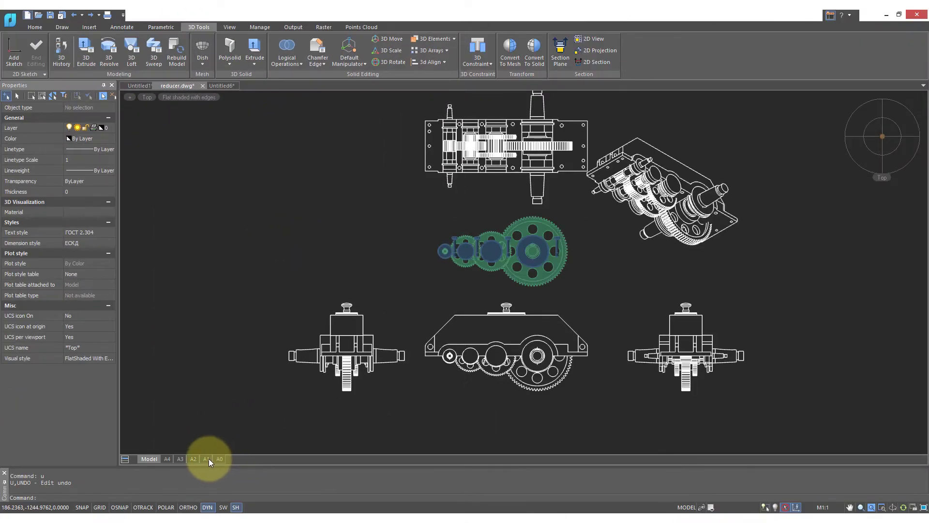
Step: On the A1 sheet, create a viewport with VPORTS spanning top-left to bottom-right
click(207, 458)
text(vports)
key(Return)
click(293, 134)
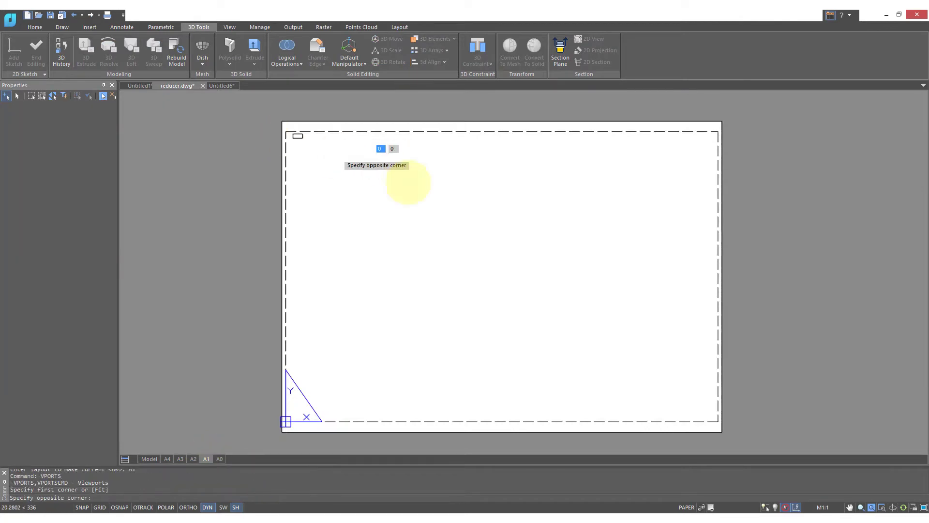
click(716, 419)
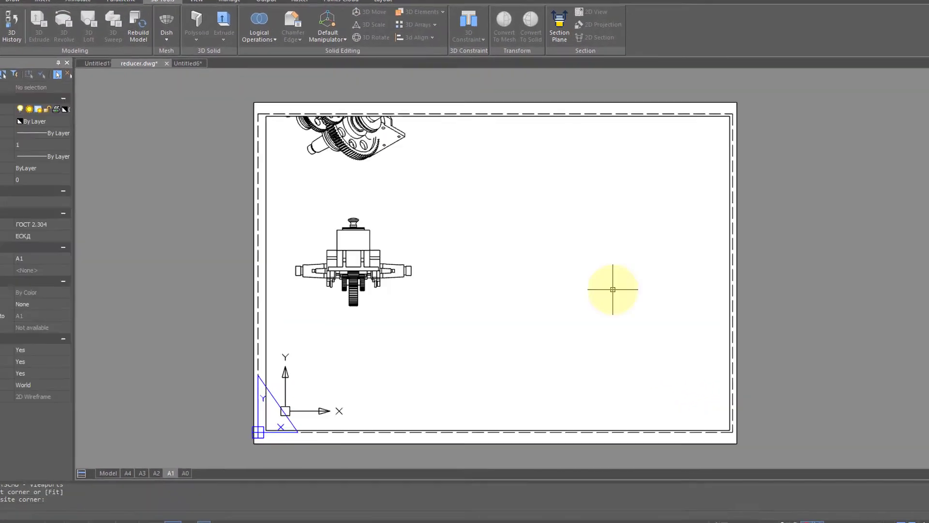
Step: Zoom the viewport to extents and move the isometric view down and left
double_click(629, 280)
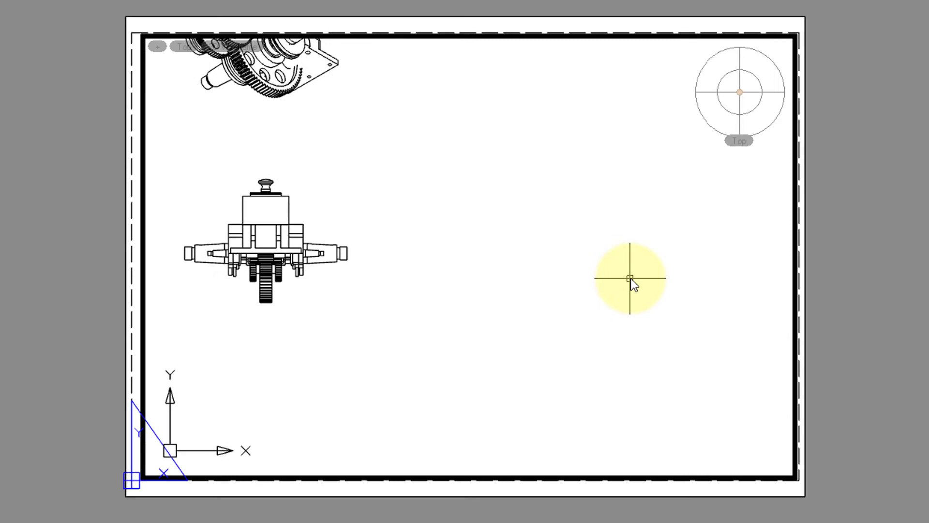
key(Down)
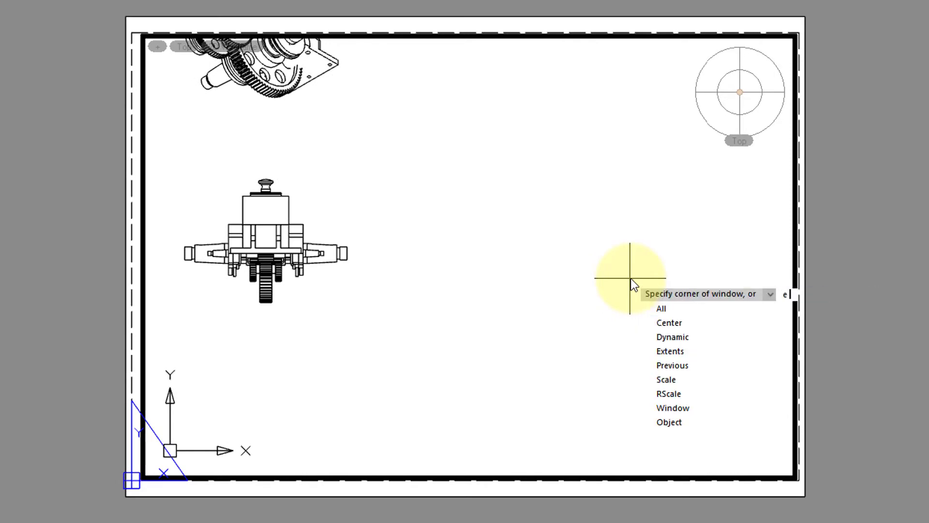
text(e)
key(Return)
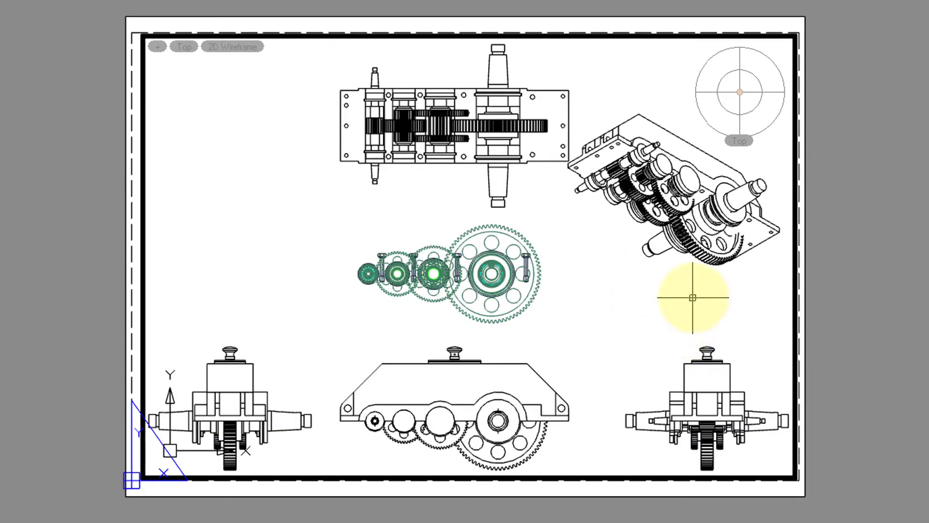
click(617, 186)
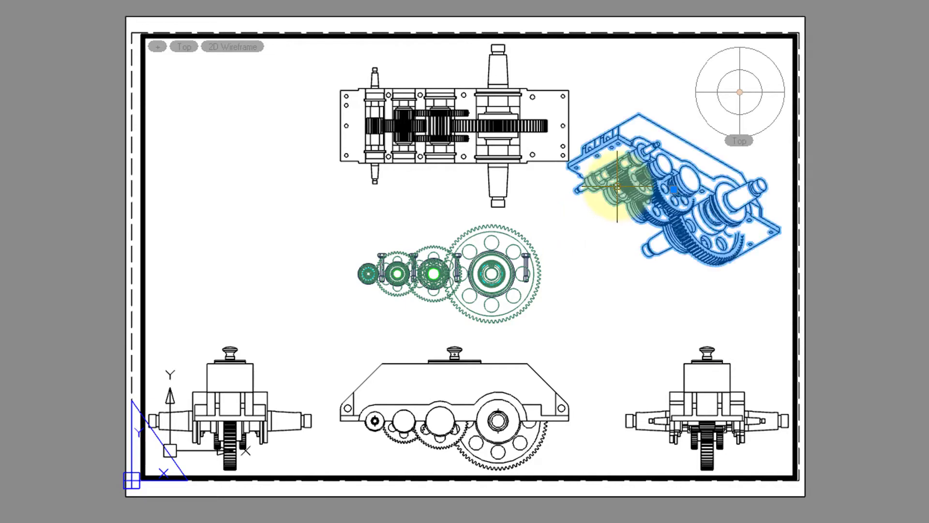
click(223, 189)
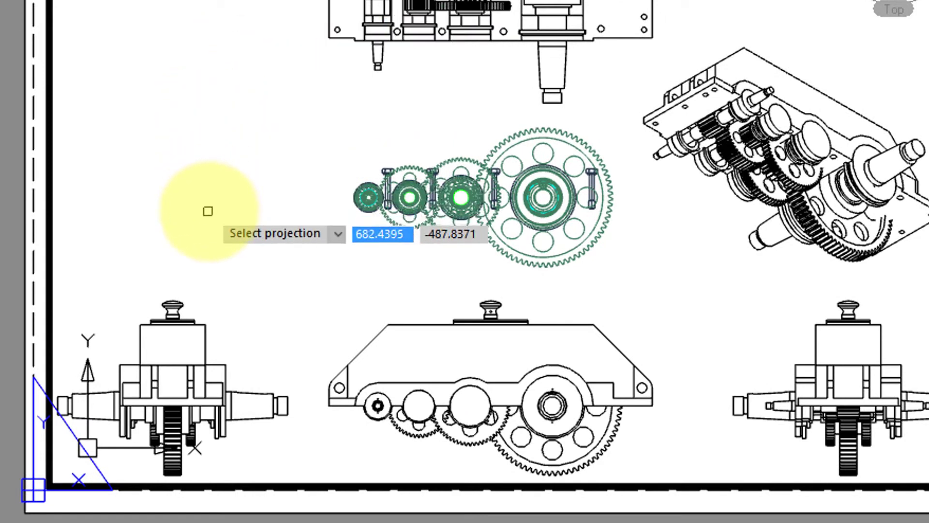
Step: Cut a hatched section through the left side view and place it left of the top view
click(200, 322)
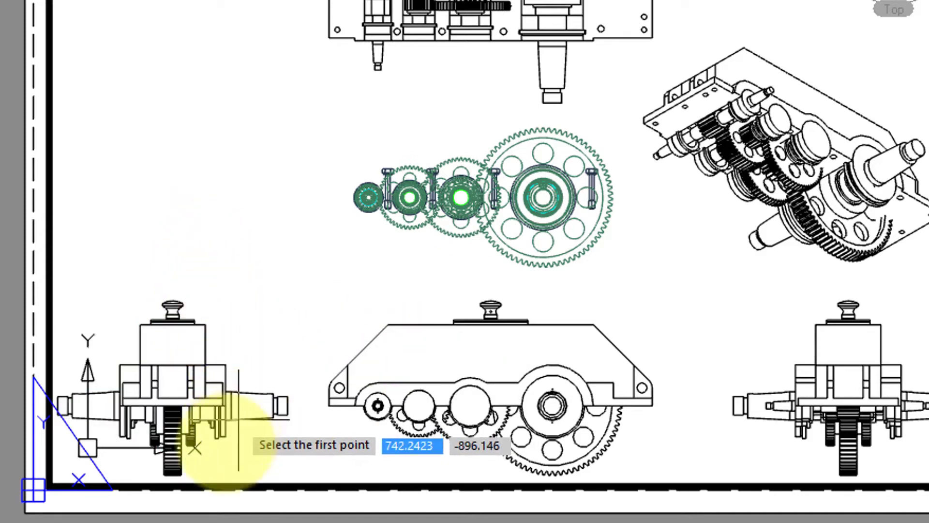
click(173, 474)
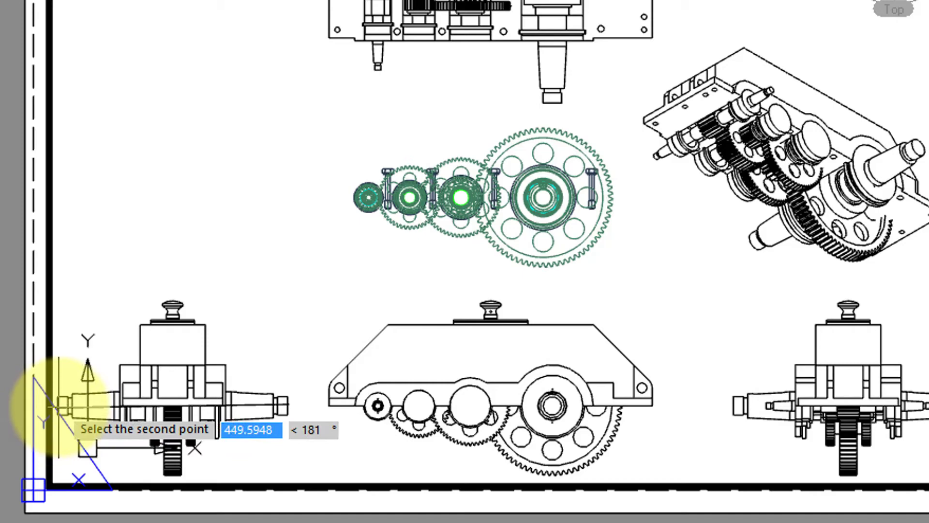
click(55, 404)
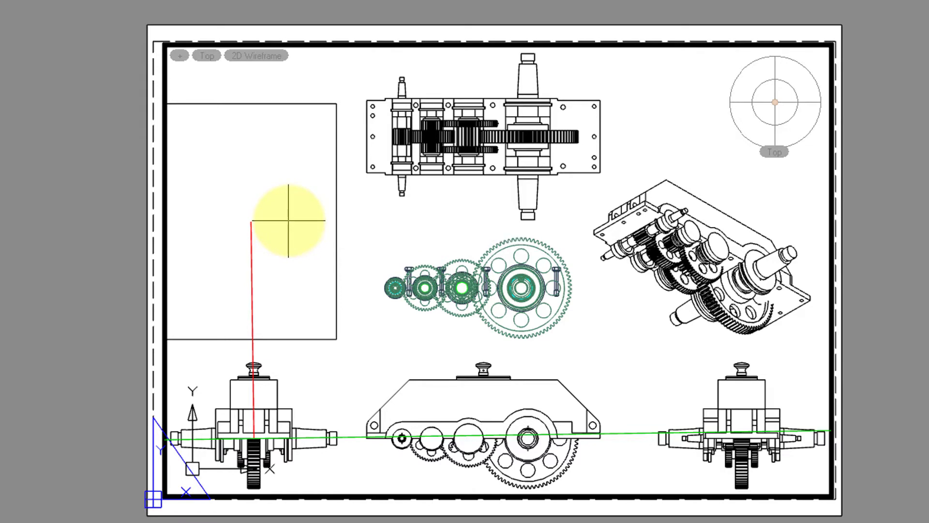
click(288, 221)
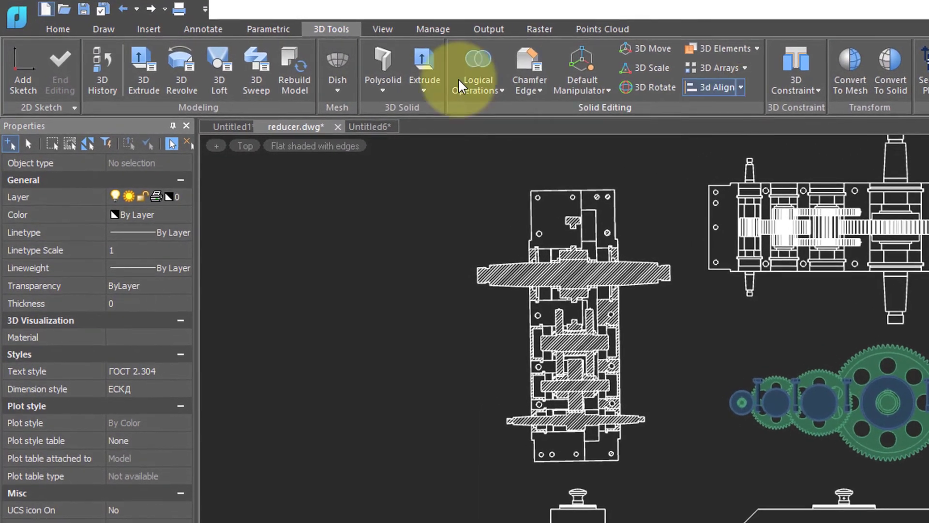
click(716, 228)
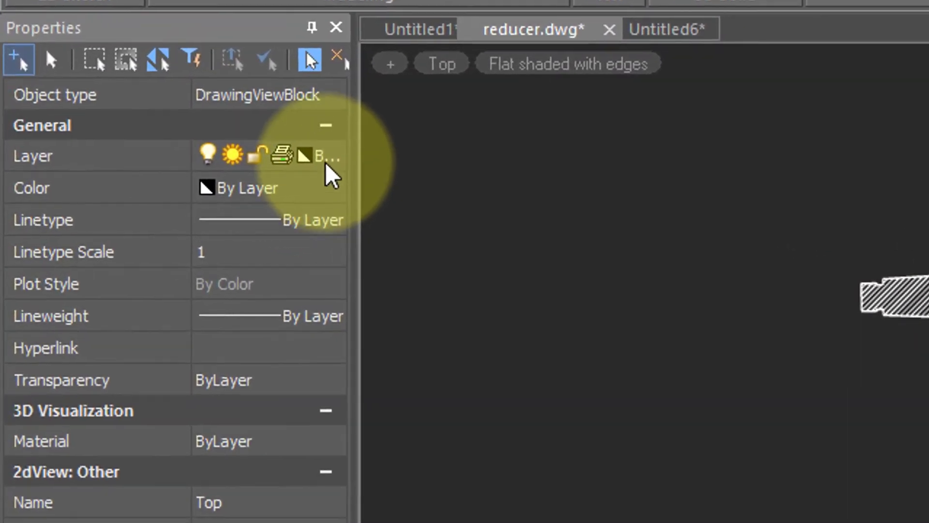
click(326, 154)
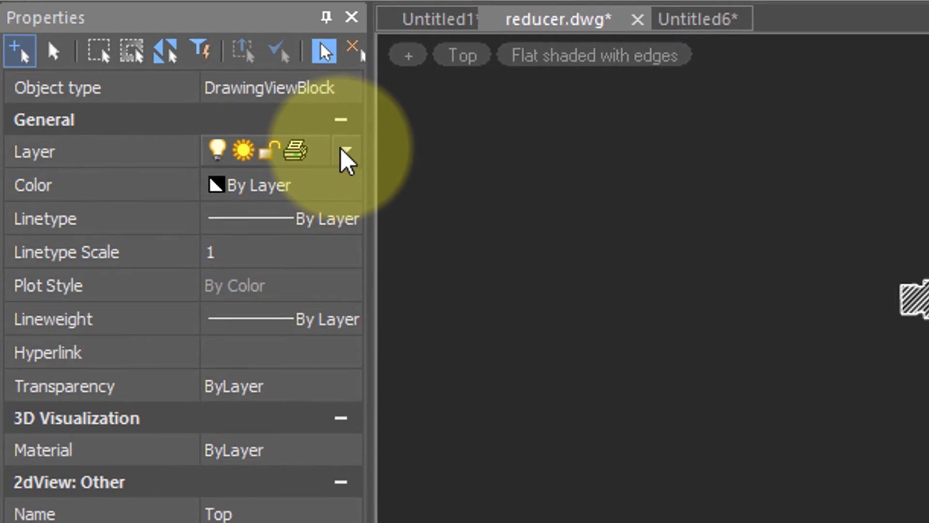
click(341, 150)
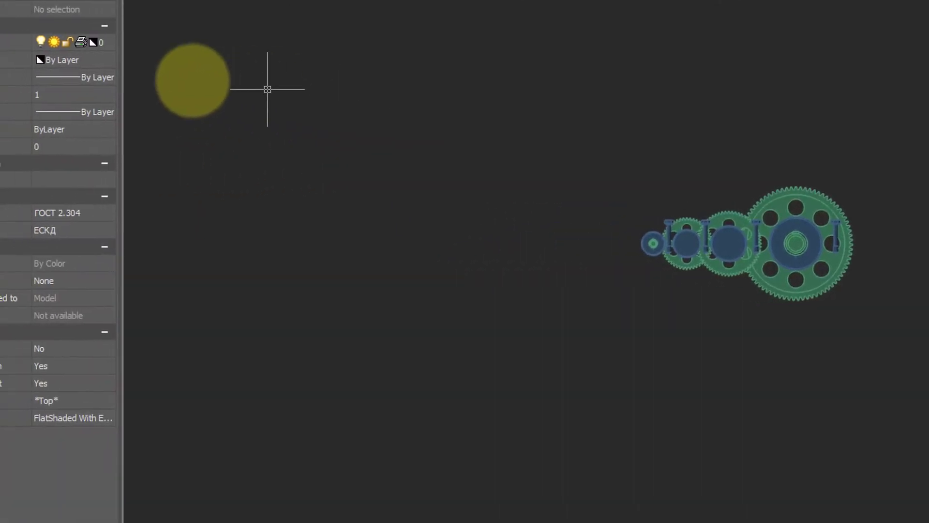
click(106, 42)
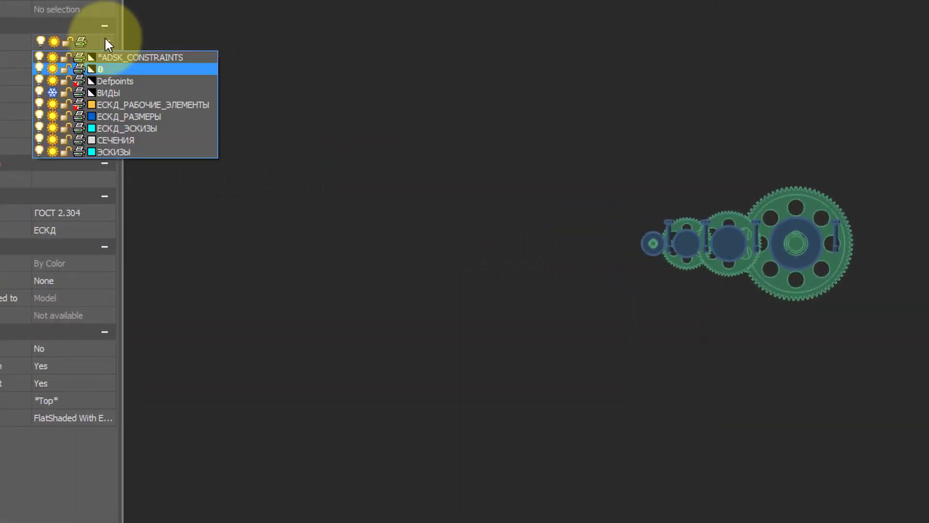
click(52, 92)
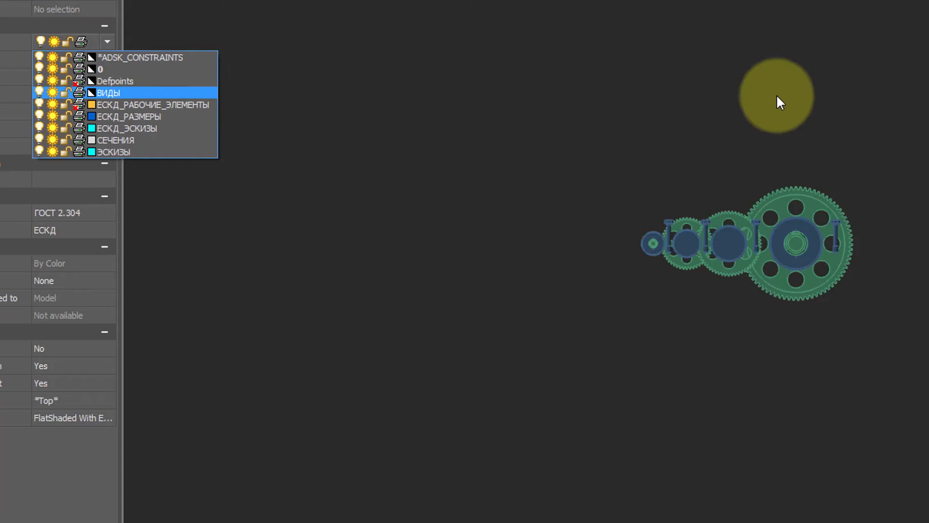
click(779, 102)
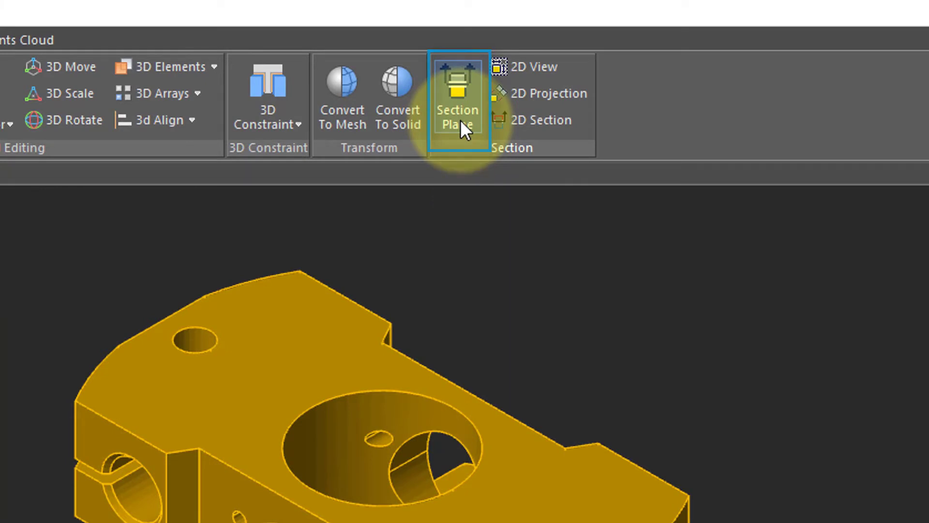
Step: Start a section on the yellow part, picking its horizontal face to locate the cut
click(460, 120)
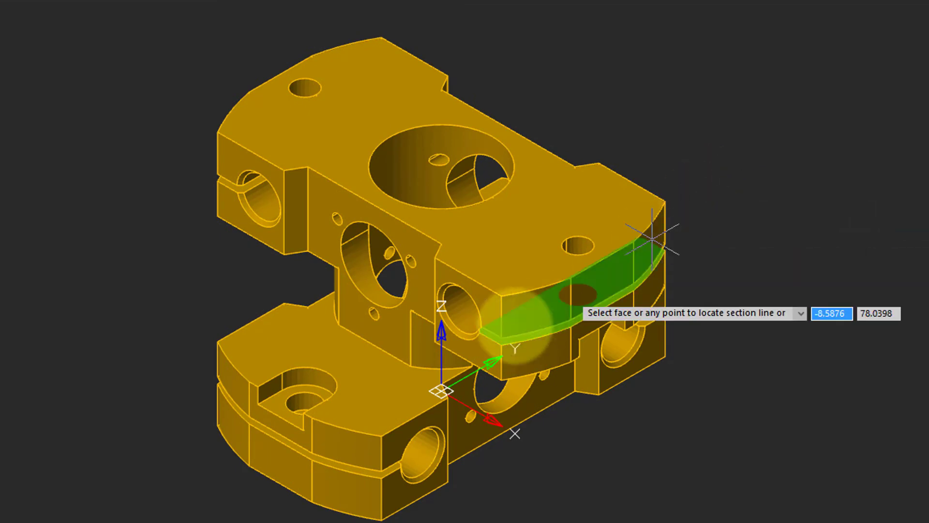
click(362, 371)
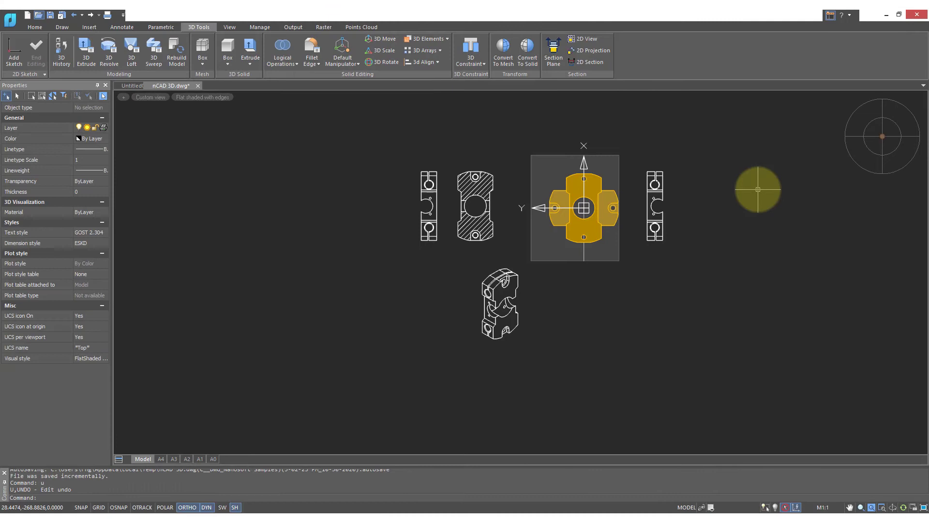
Step: Undo the 2D views, switch to Top SE Iso, and place a section plane on the part's face
key(ctrl+z)
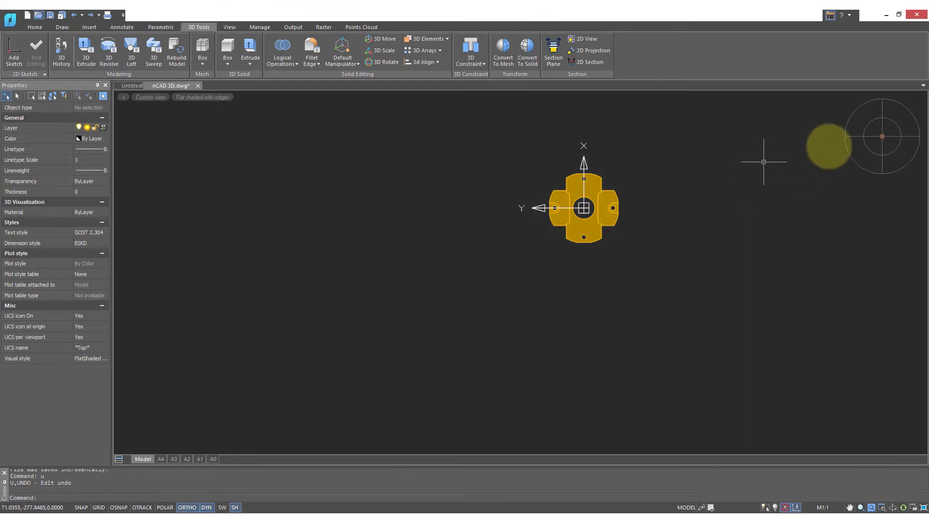
click(889, 143)
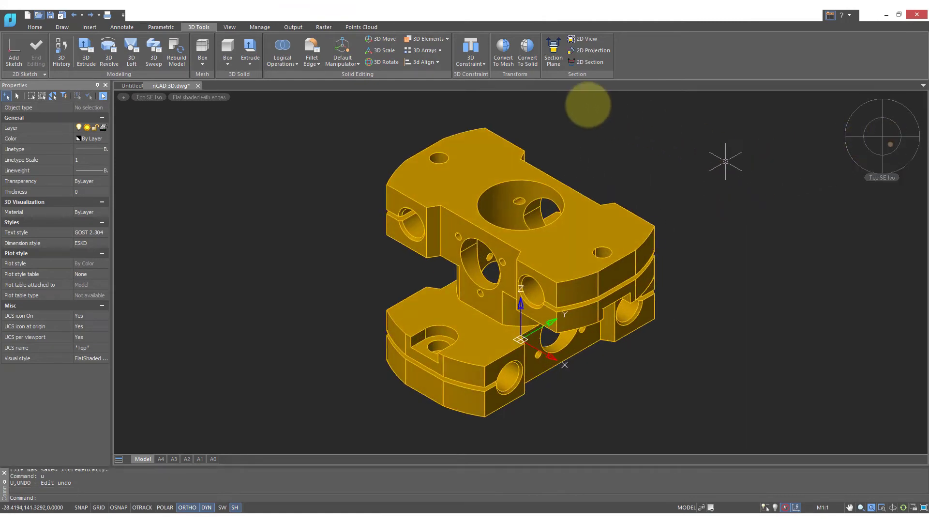
click(554, 60)
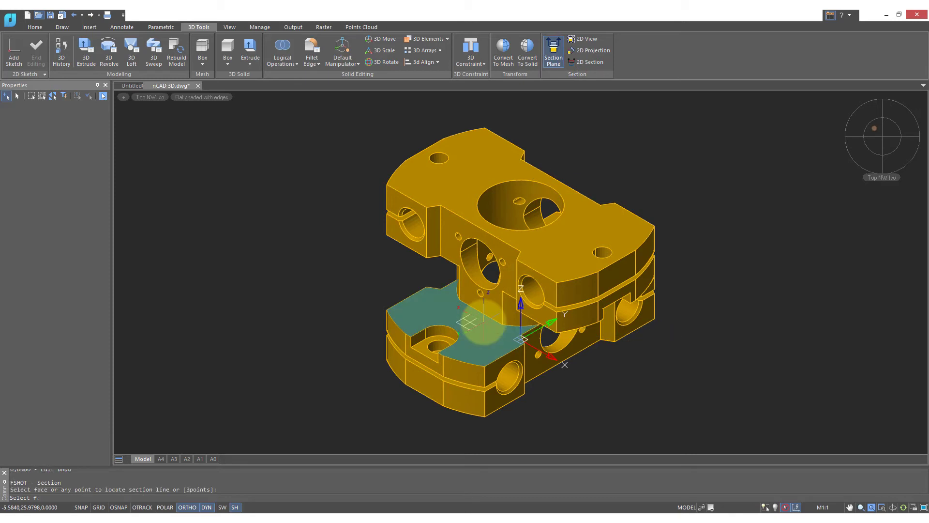
click(483, 322)
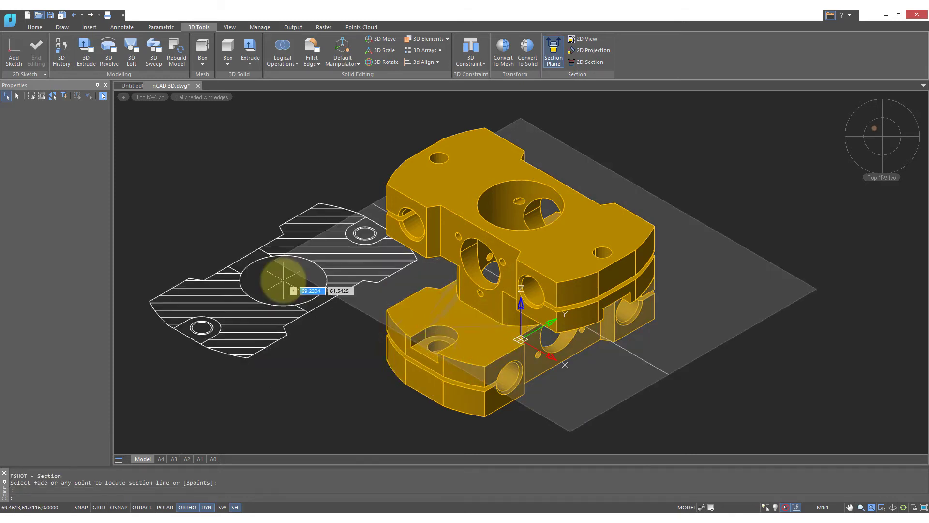
key(Escape)
middle_drag(641, 192, 627, 196)
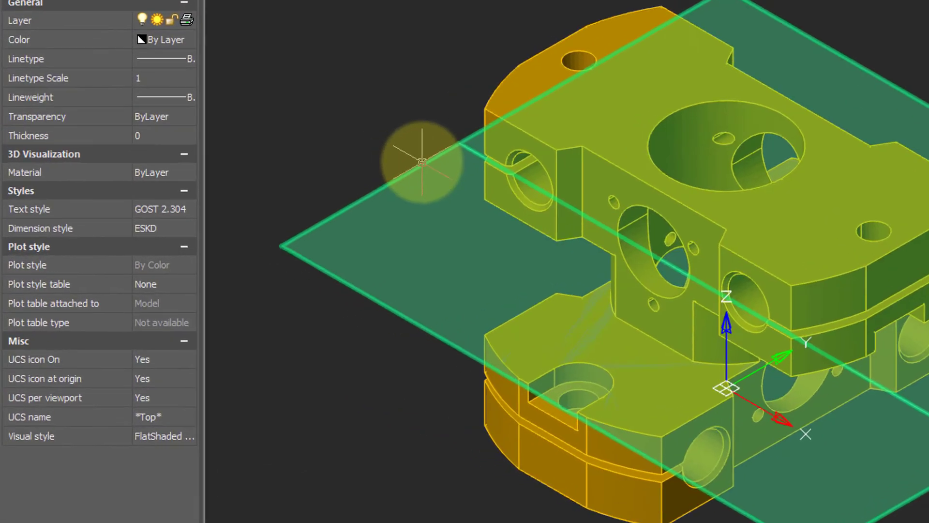
Step: Set the section plane's Is Live property to Yes in Properties
click(422, 161)
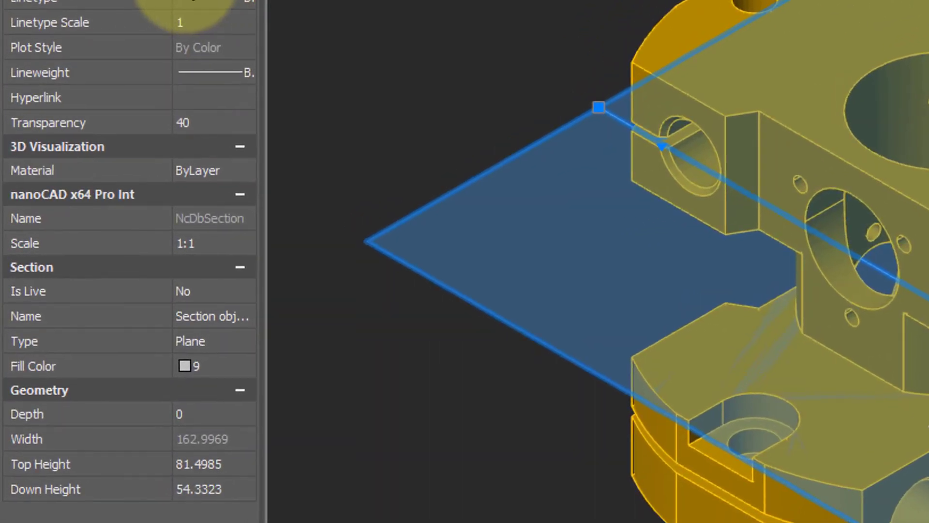
drag(172, 8, 145, 6)
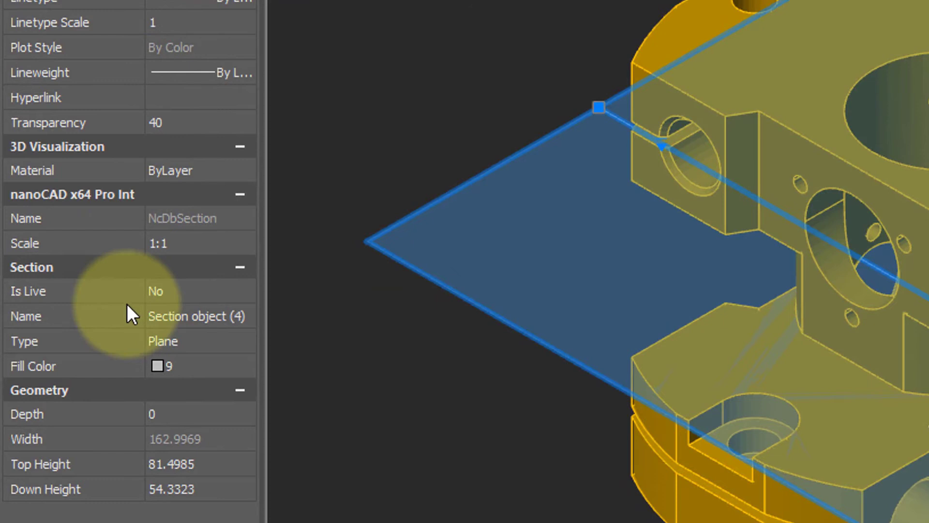
click(179, 290)
click(248, 288)
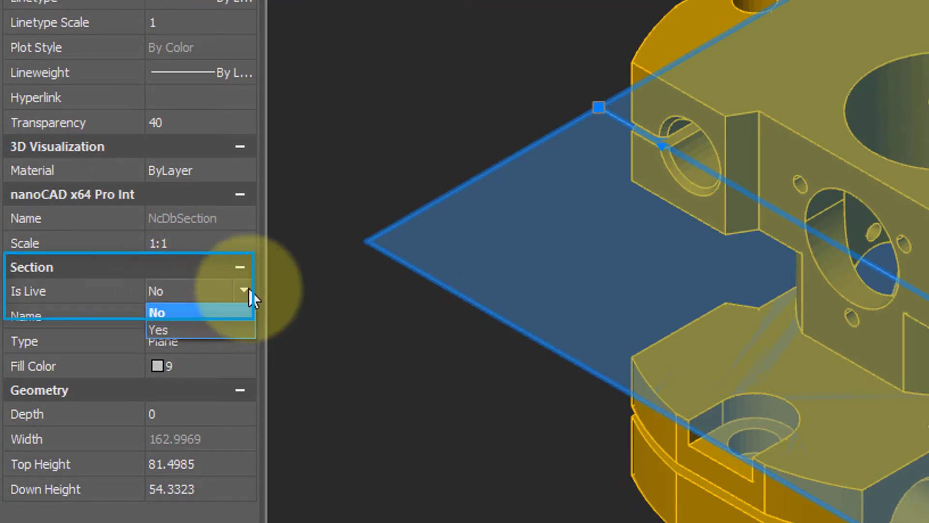
click(234, 323)
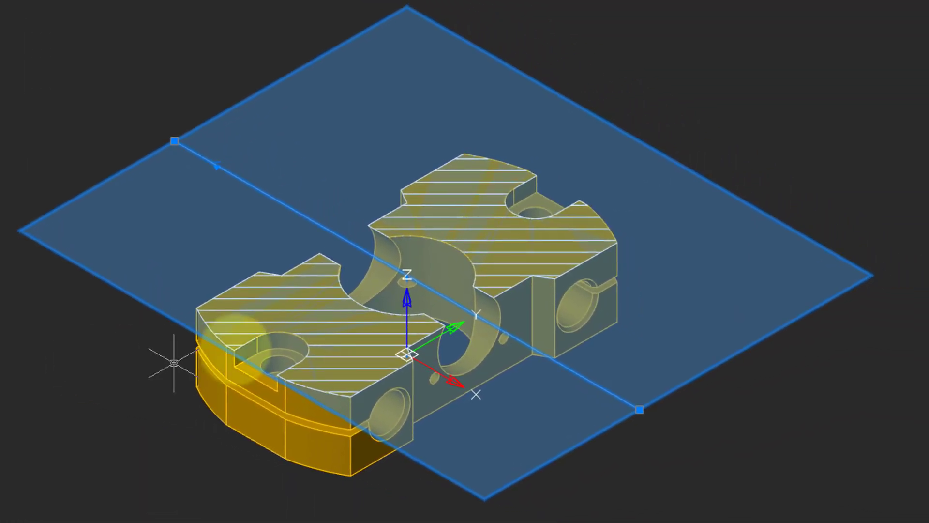
click(186, 226)
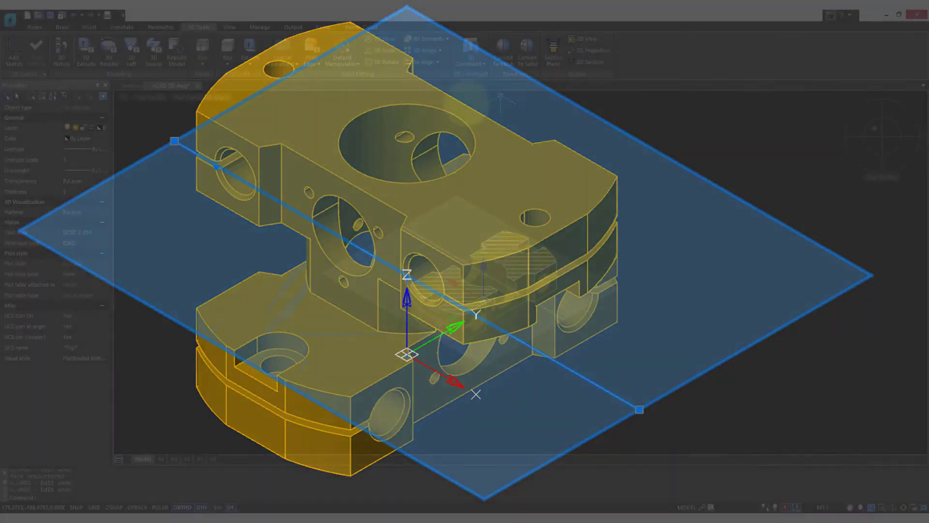
click(370, 160)
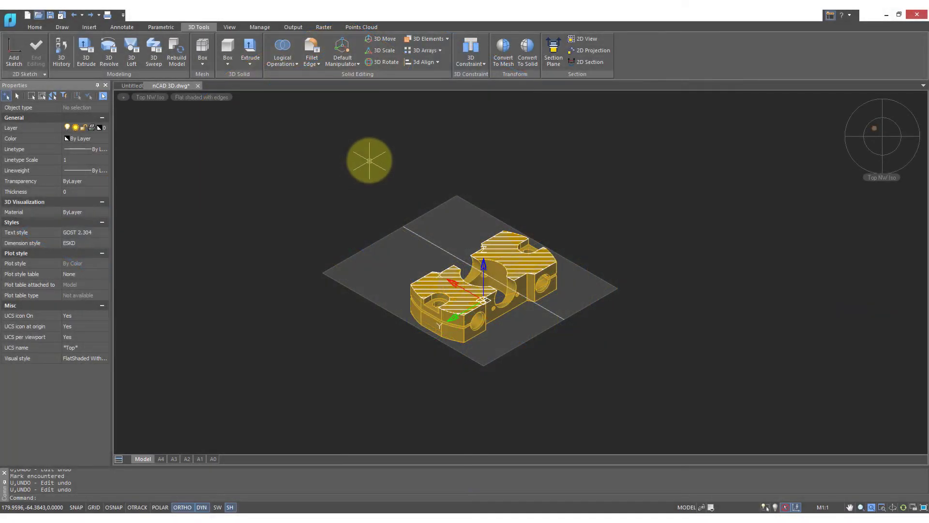
Step: Grip-stretch the section plane's edges to narrow it to 47.6498 wide
click(431, 221)
click(564, 320)
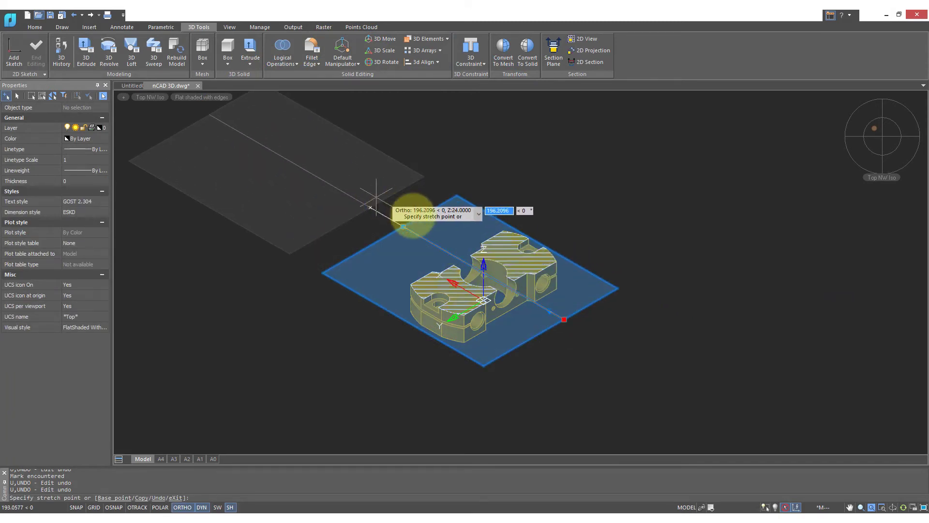
click(376, 197)
click(264, 146)
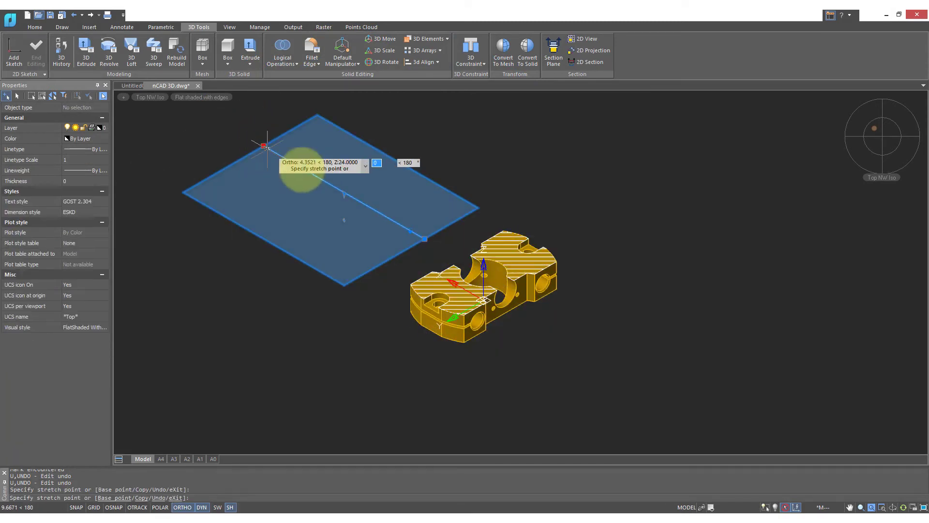
click(376, 209)
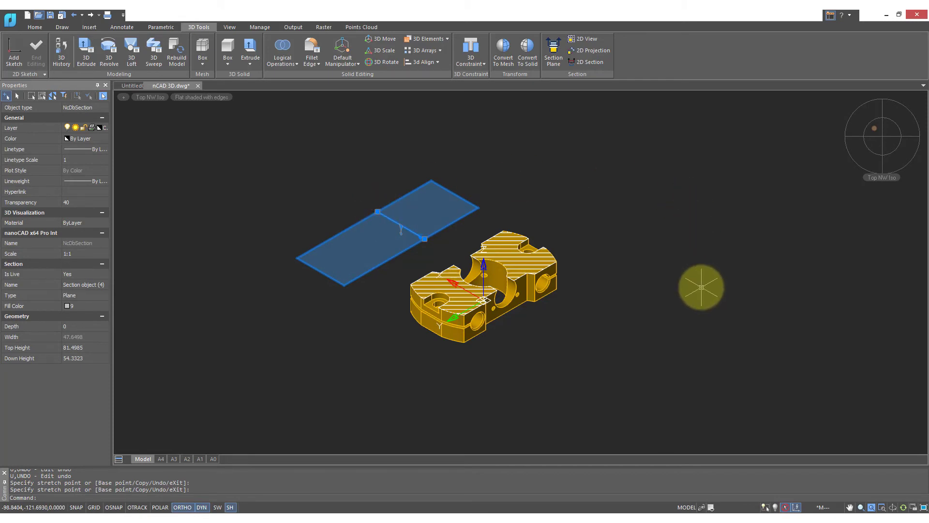
Step: Undo the last change and stretch the plane across the part to 109.1314 wide
text(u)
key(Return)
click(400, 224)
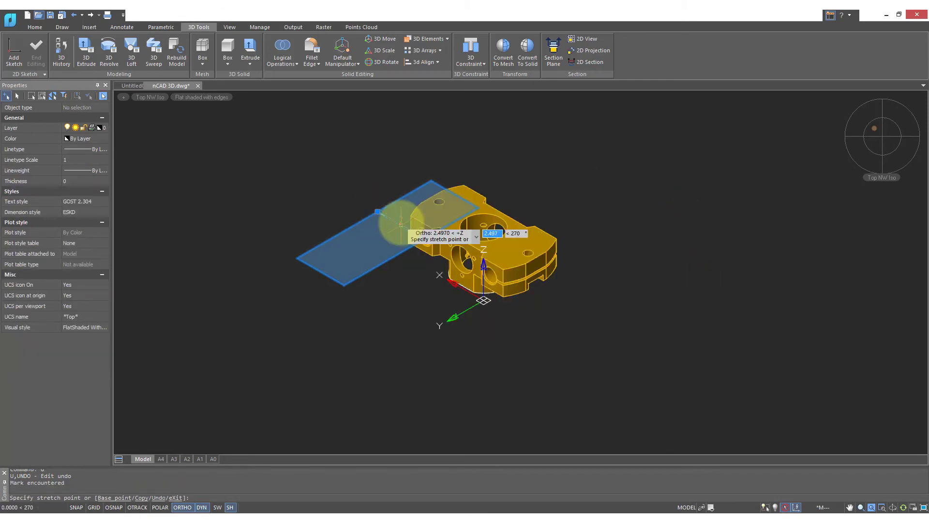
click(401, 223)
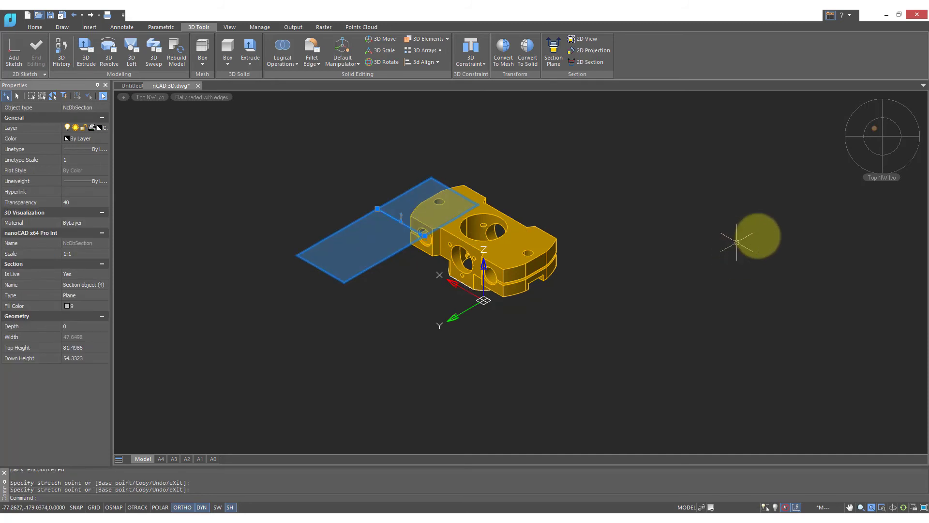
Step: Check the cut from Bottom NW Iso zoomed out, then return to Top NW Iso
click(863, 139)
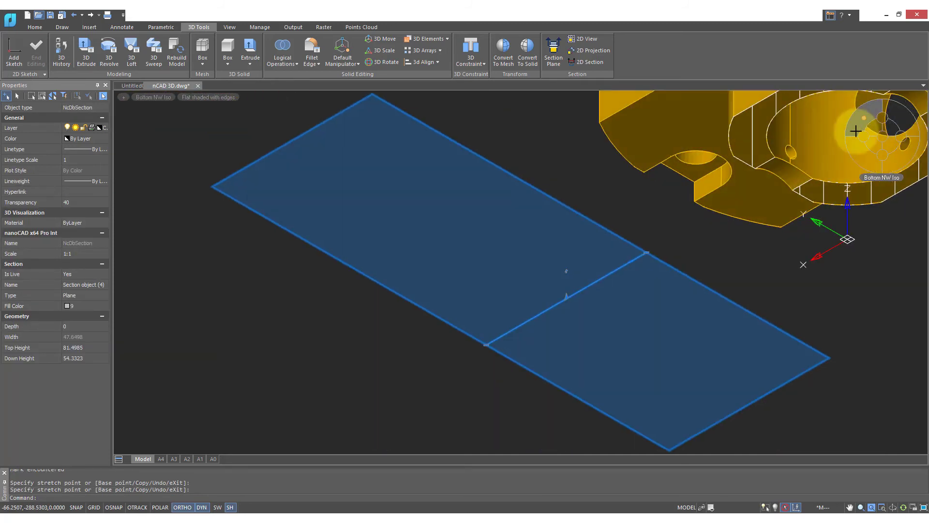
drag(856, 131, 472, 292)
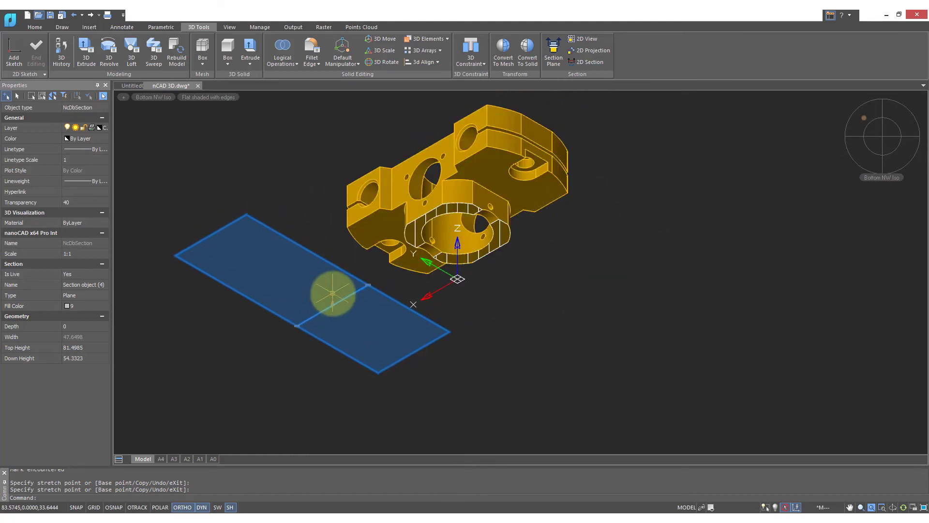
click(875, 128)
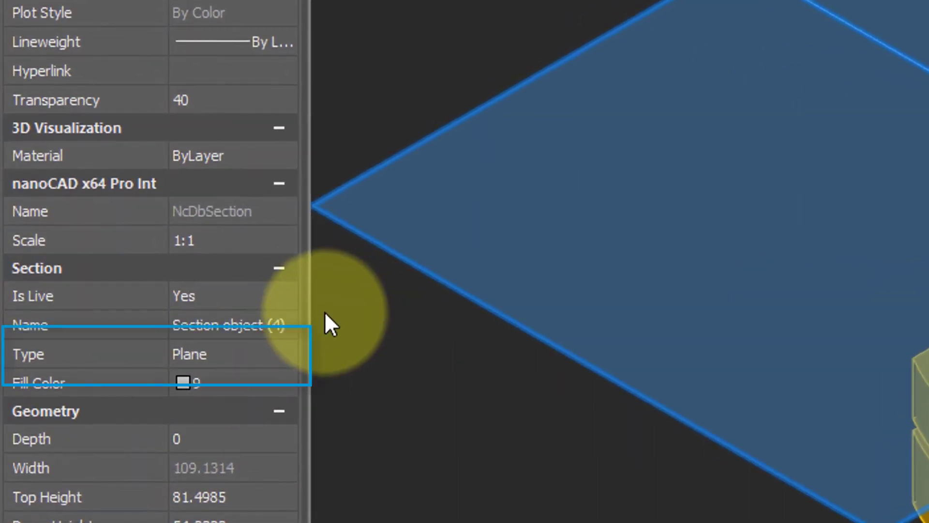
Step: Change the section Type in Properties from Plane to Boundary, then to Volume
click(278, 345)
click(266, 399)
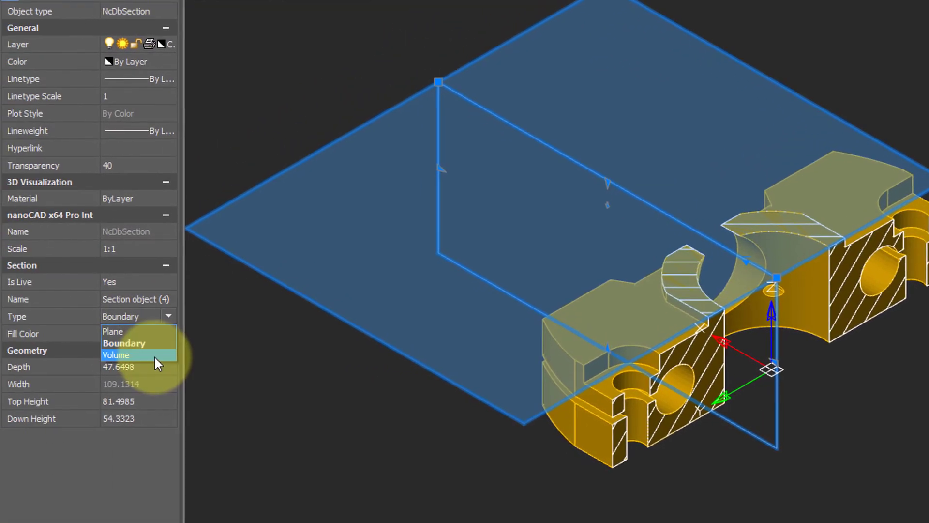
click(154, 355)
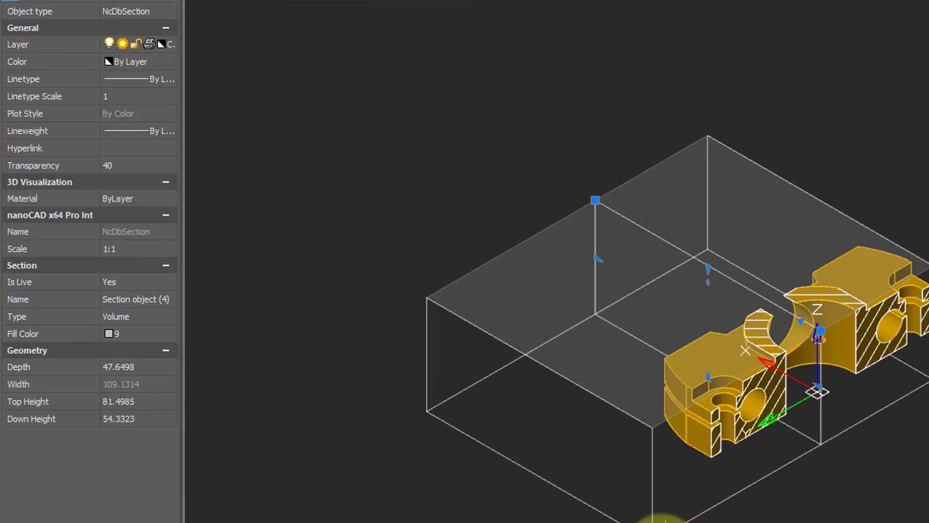